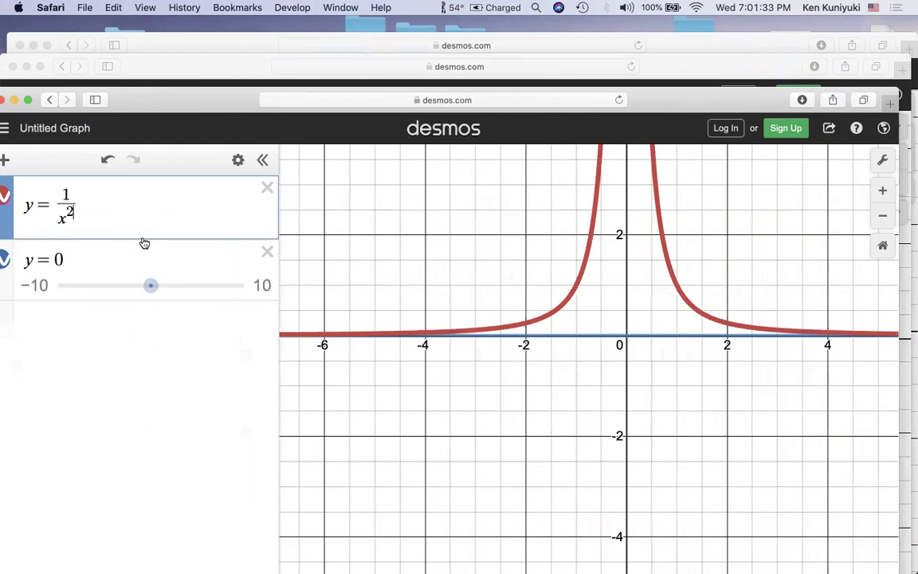
- Change the exponent of x in the first equation to 4 and move the browser window so its expression list is fully visible
click(6, 257)
click(6, 260)
key(BackSpace)
text(3)
key(BackSpace)
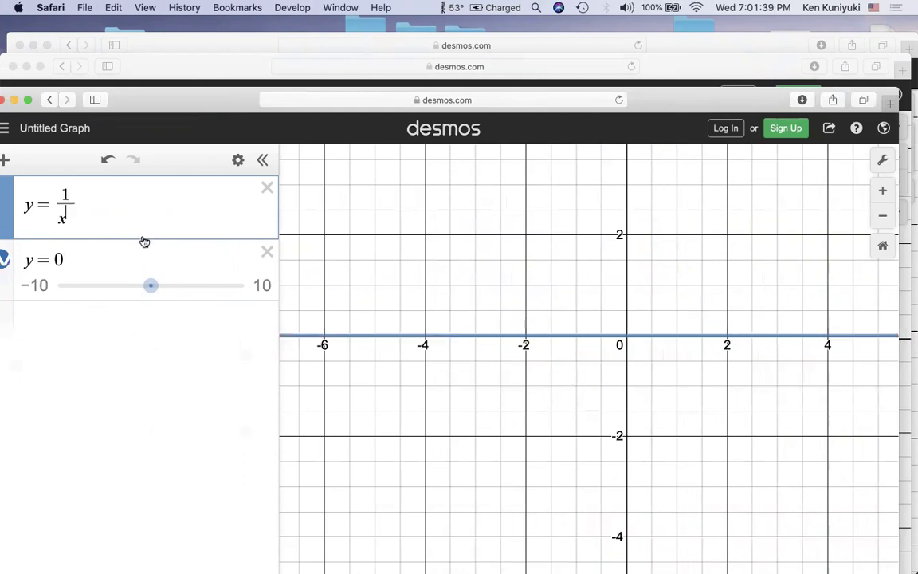
text(4)
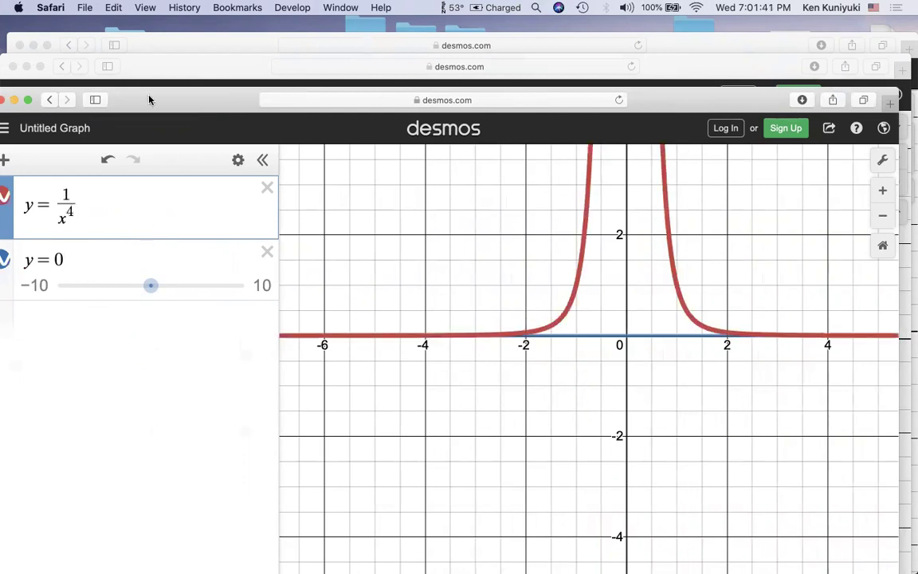
drag(215, 96, 280, 93)
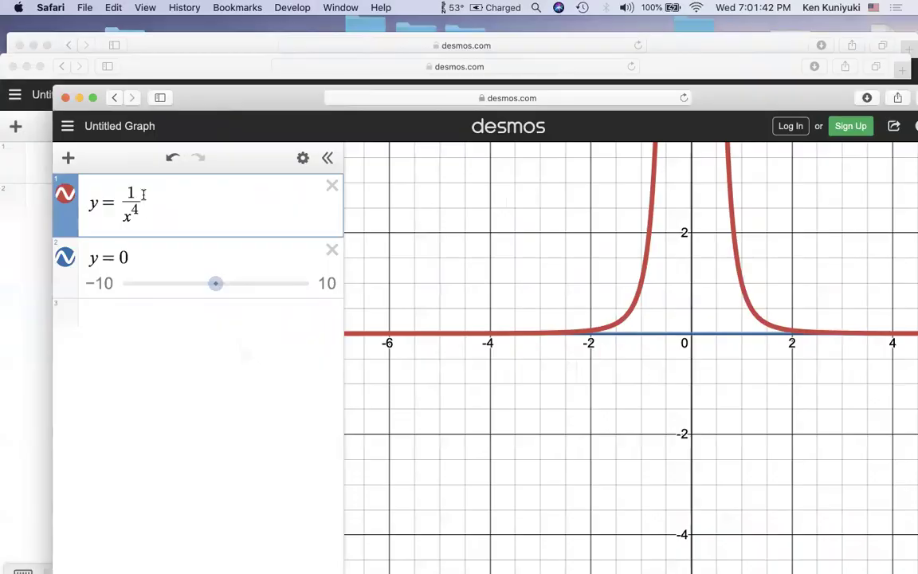
- Switch to the M1410206a.pdf notes in Preview and add the text note “bottom-heavy” case beside the Case 1 heading
key(ctrl+Left)
scroll(311, 399, down, 1)
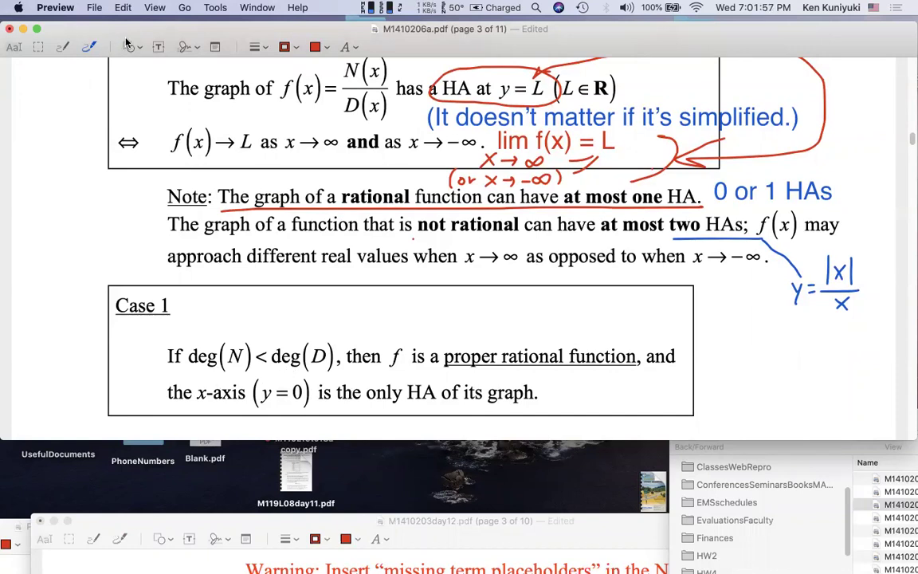
click(158, 46)
mouse_move(474, 299)
mouse_down()
mouse_move(280, 345)
mouse_move(214, 342)
mouse_up()
double_click(232, 316)
text("bottom-he)
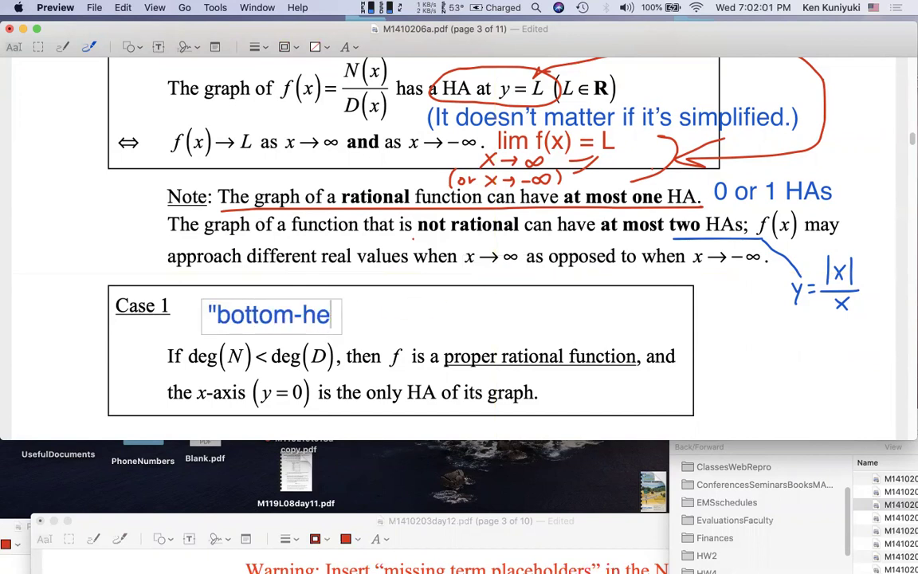
text(avy” case)
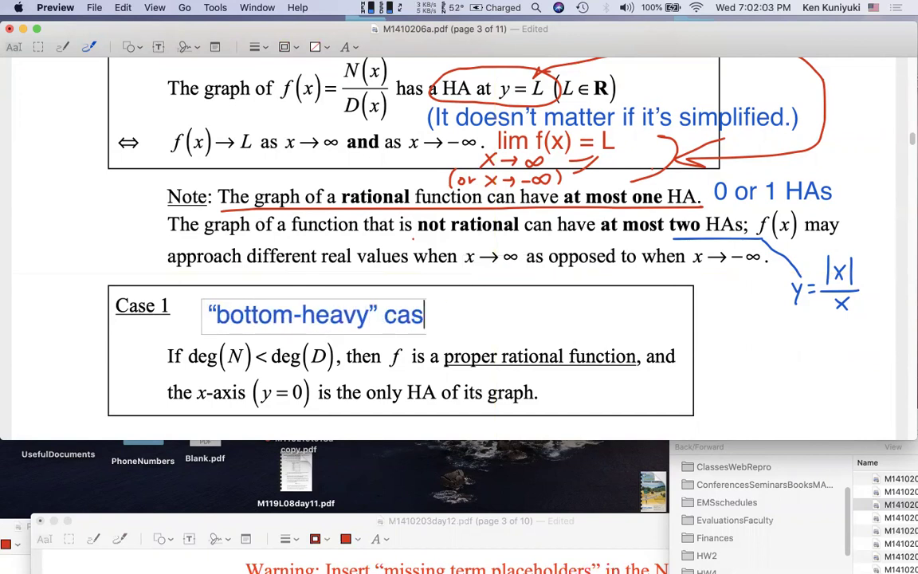
click(475, 326)
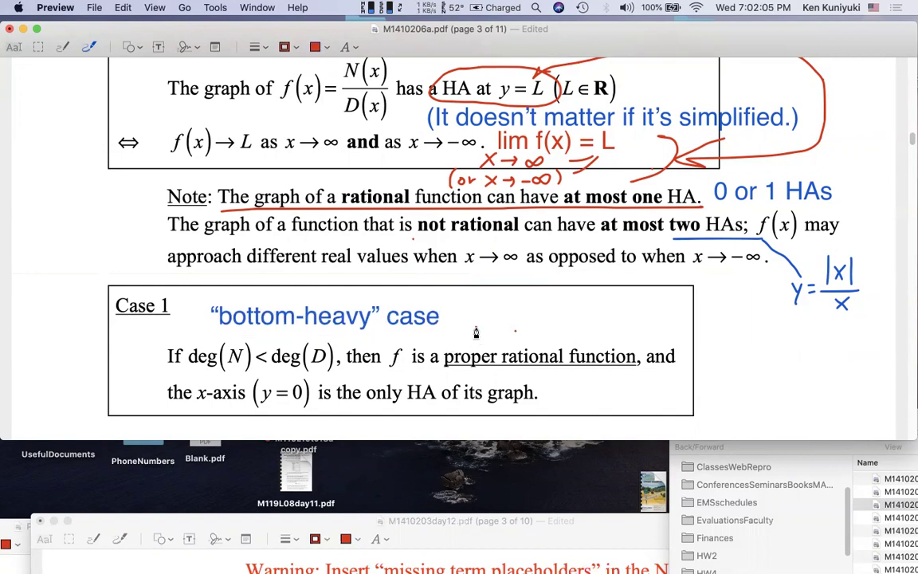
- Draw a short red line beside the “bottom-heavy” case note and underline "the x-axis (y = 0) is the only HA of its graph" in red
drag(475, 325, 570, 322)
mouse_move(715, 335)
mouse_down()
mouse_move(726, 349)
mouse_move(726, 383)
mouse_move(717, 385)
mouse_up()
click(720, 369)
key(BackSpace)
click(717, 351)
key(BackSpace)
click(715, 342)
key(BackSpace)
drag(167, 405, 571, 410)
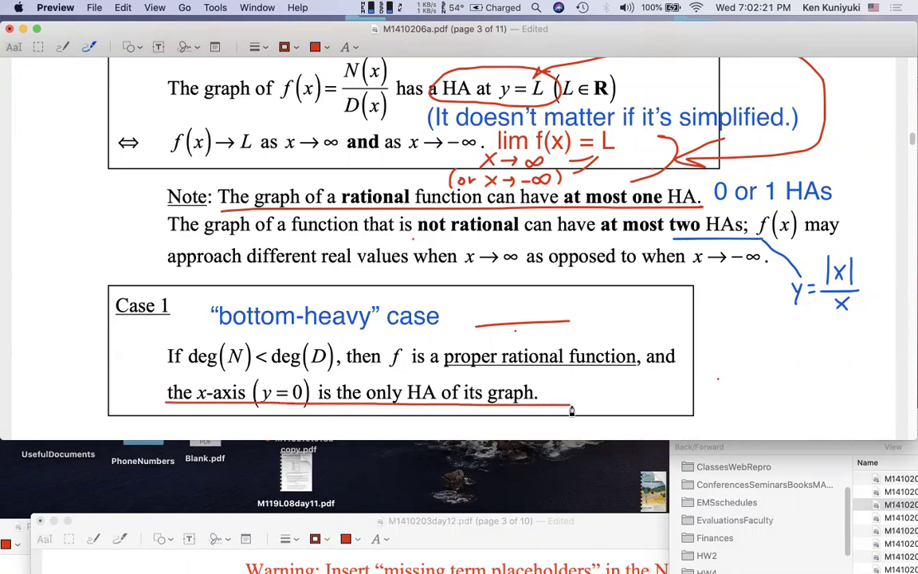
- Switch back to Desmos in Safari and change the first equation to y = 1/x^2
key(ctrl+Right)
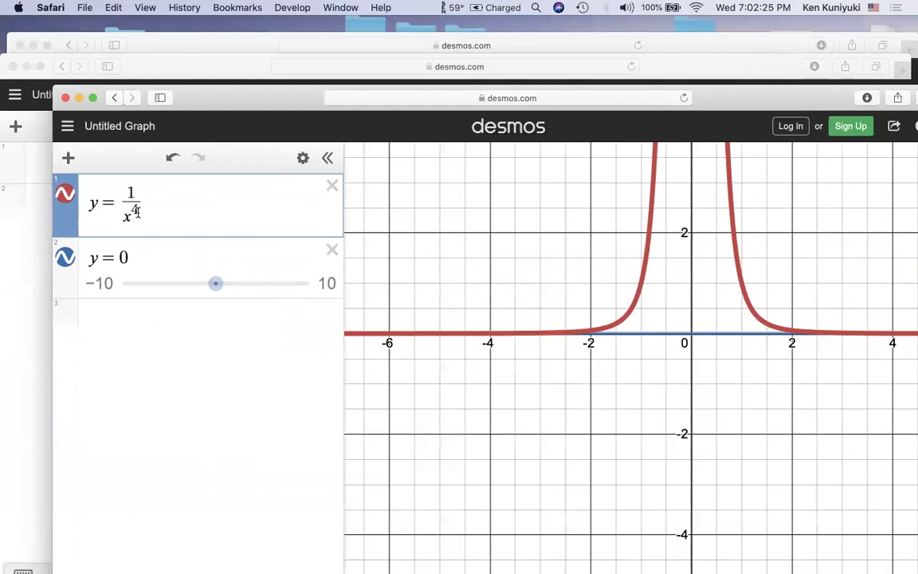
key(BackSpace)
key(BackSpace)
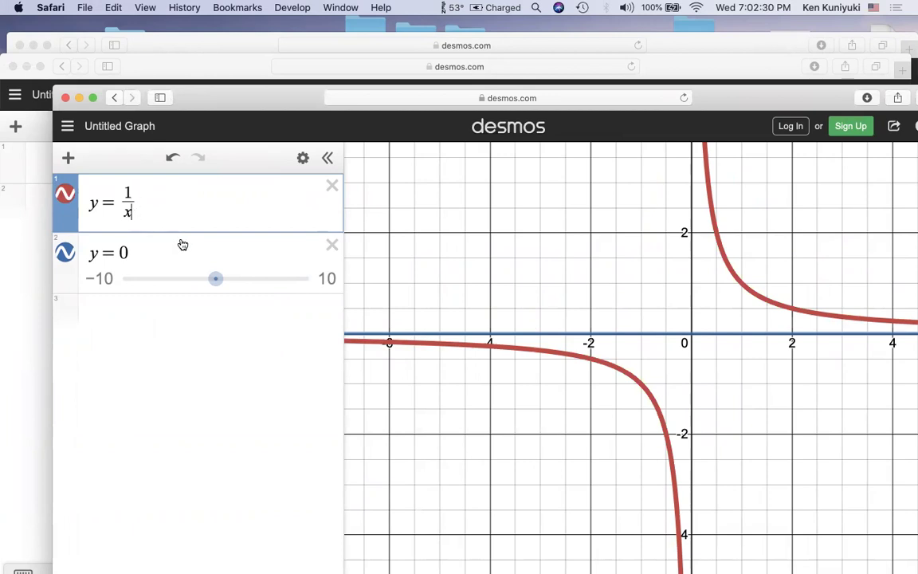
text(^2)
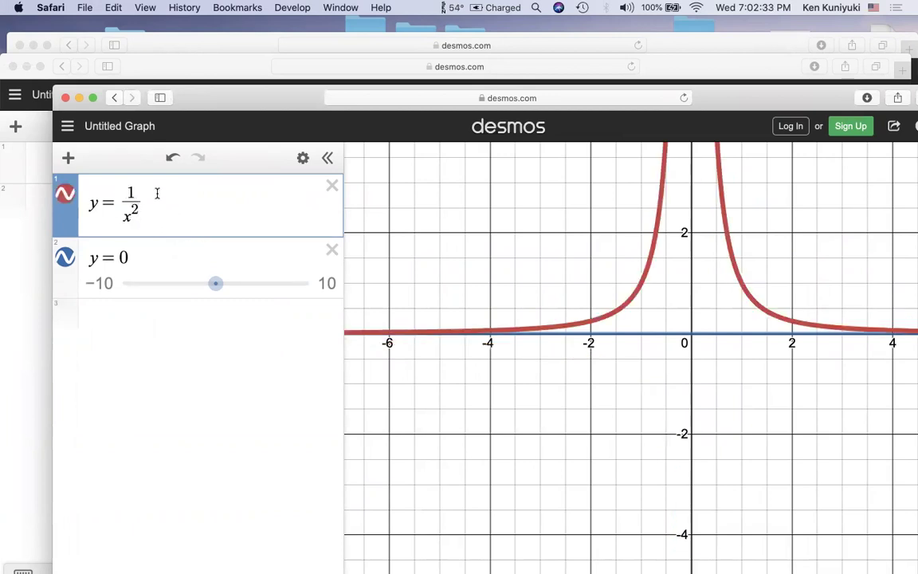
- Replace the numerator of the first equation with x^3 + 1
click(126, 191)
key(BackSpace)
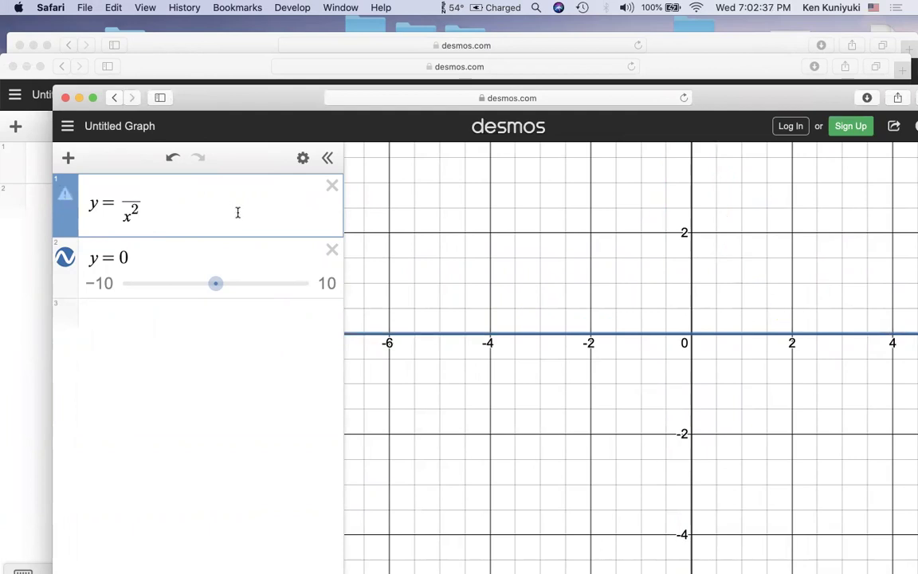
text(x^3)
key(Right)
text(+1)
- Replace the denominator of the first equation with x^5 - 2
click(166, 213)
key(BackSpace)
key(BackSpace)
text(^5)
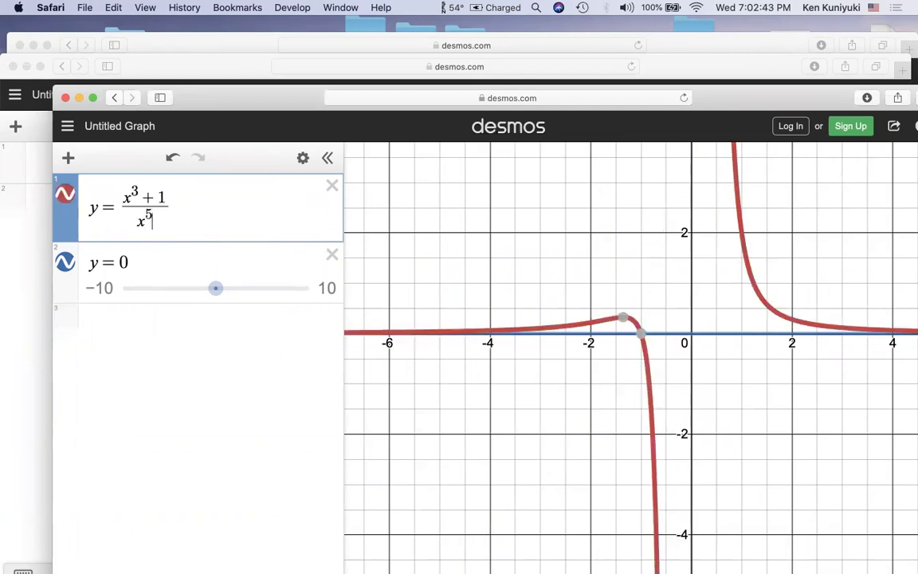
key(Right)
text(-2)
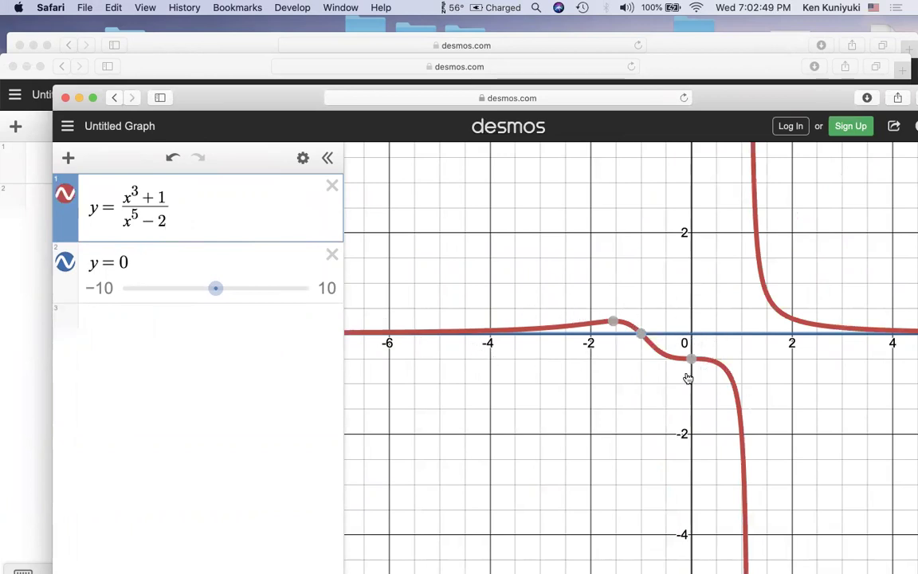
- Examine how the rational function's curve behaves relative to y = 0 far out on both sides and near the origin
drag(620, 431, 566, 426)
scroll(631, 448, down, 5)
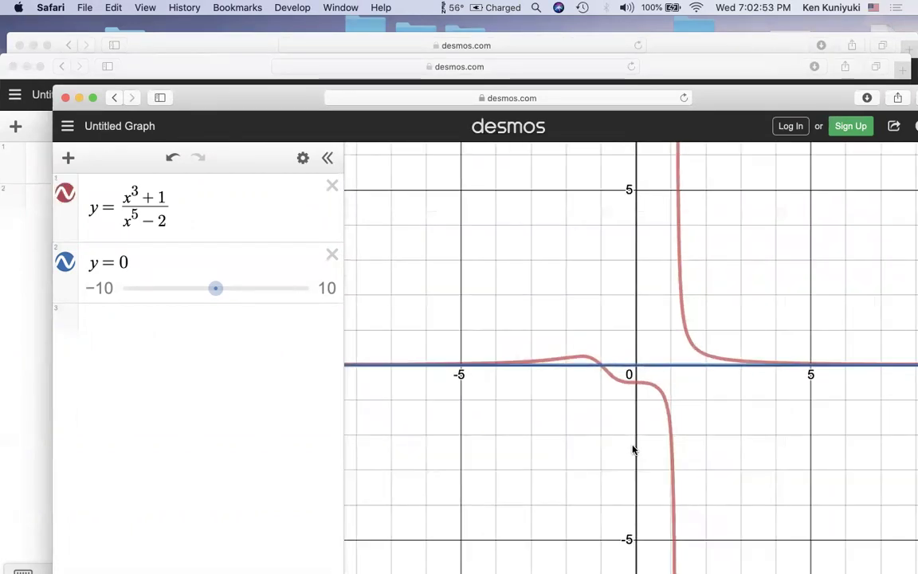
scroll(635, 450, down, 4)
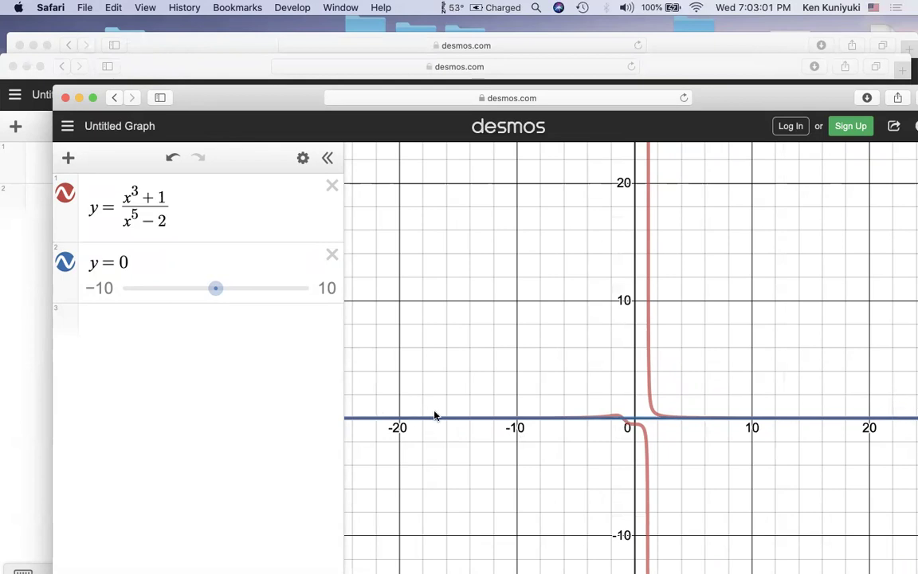
scroll(462, 464, up, 5)
drag(639, 414, 420, 414)
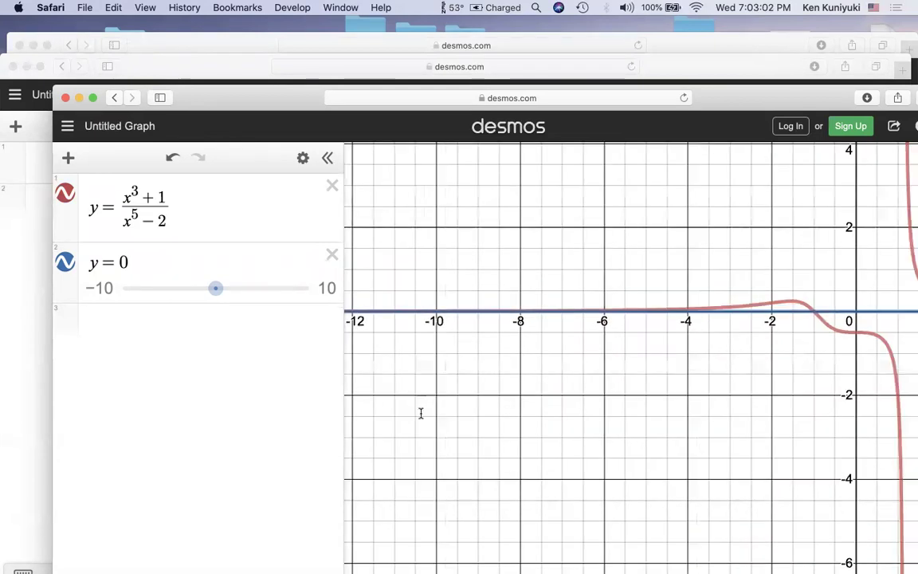
drag(761, 410, 512, 414)
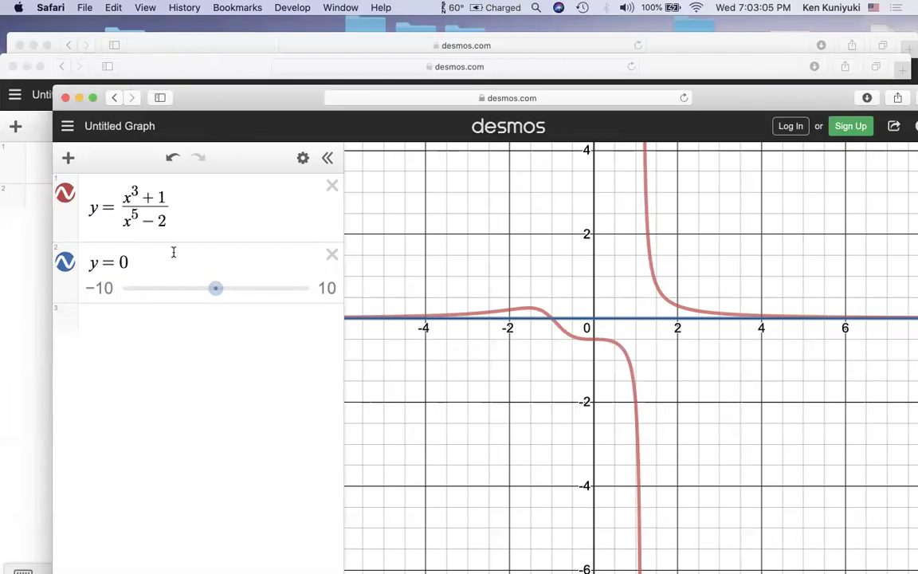
click(191, 208)
click(188, 224)
click(122, 215)
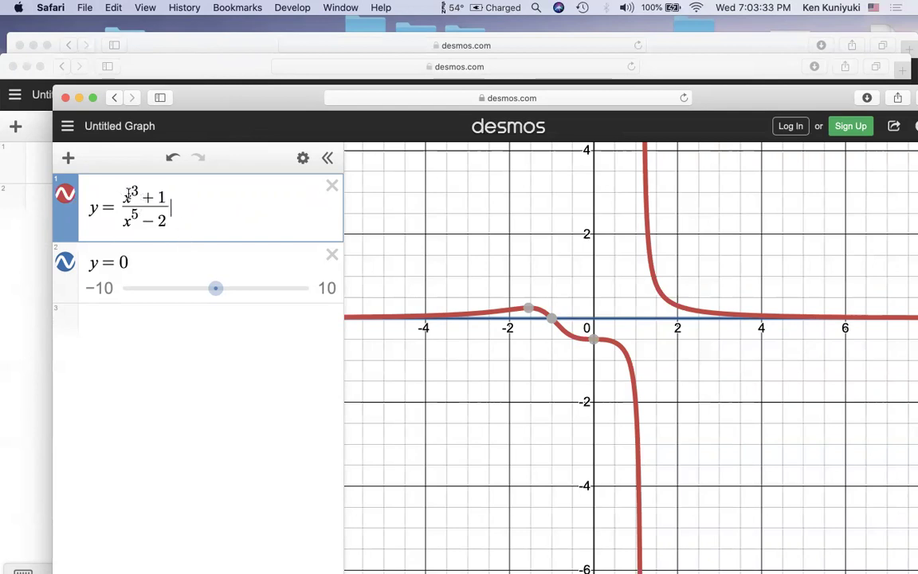
right_click(165, 193)
drag(156, 193, 126, 215)
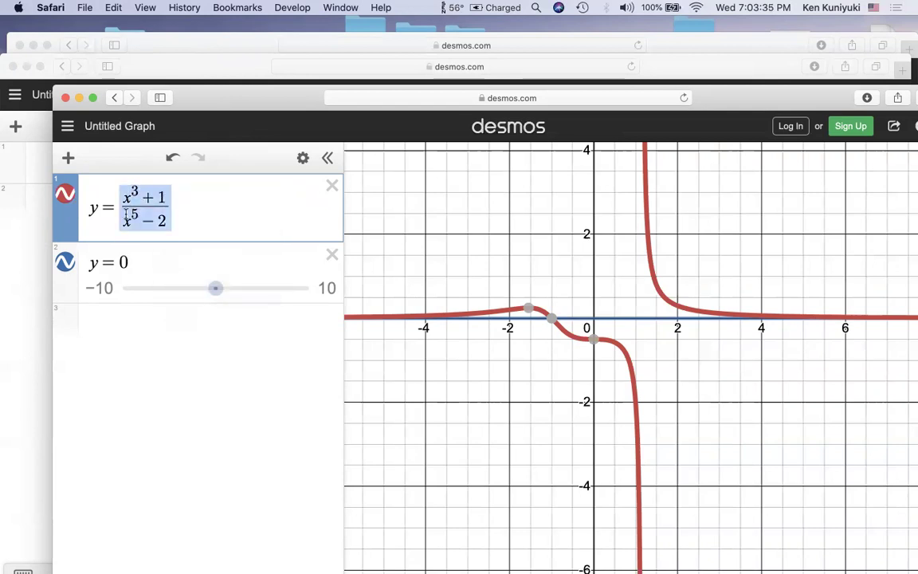
click(126, 216)
click(185, 230)
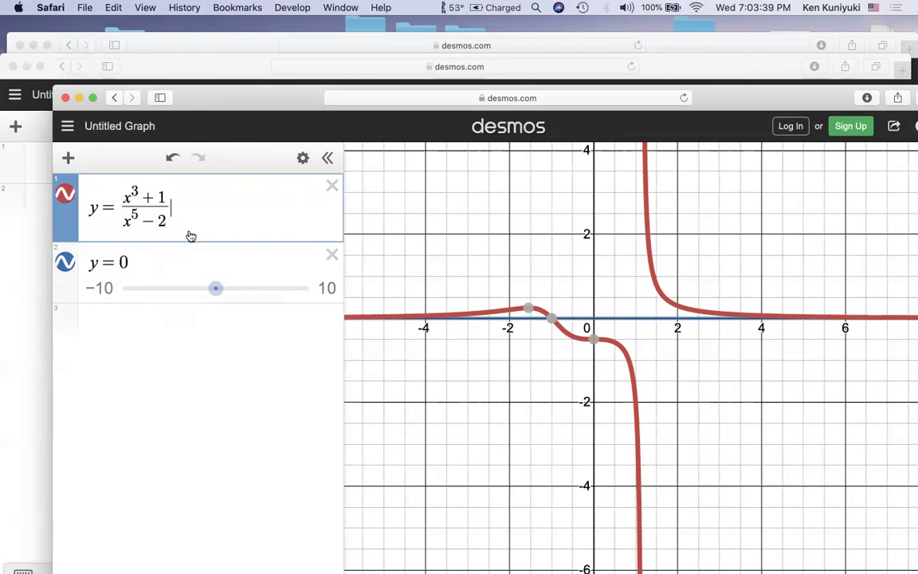
- Return to the PDF notes in Preview and handwrite "→ 0 as x → ±∞" in red beneath the f(x) = 1/x example
key(ctrl+Left)
scroll(275, 338, down, 2)
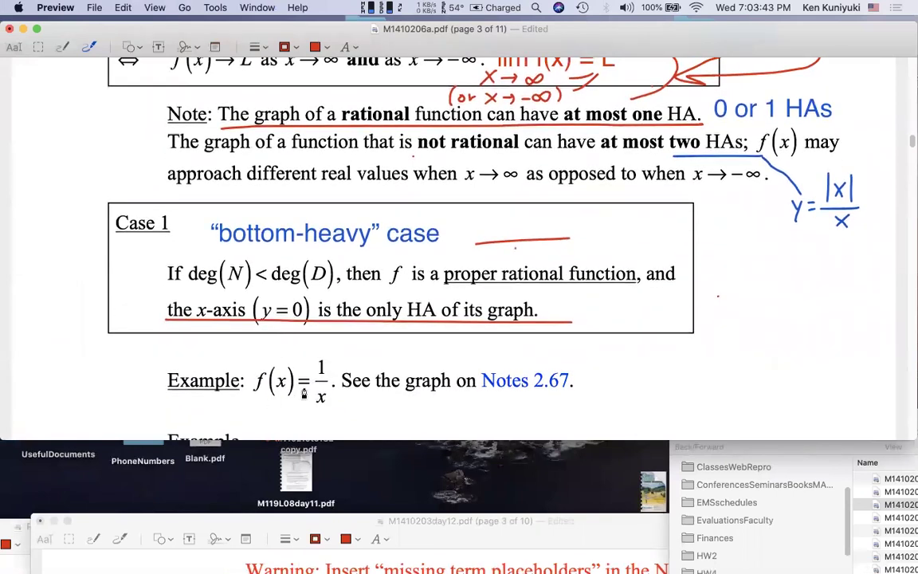
scroll(399, 395, up, 1)
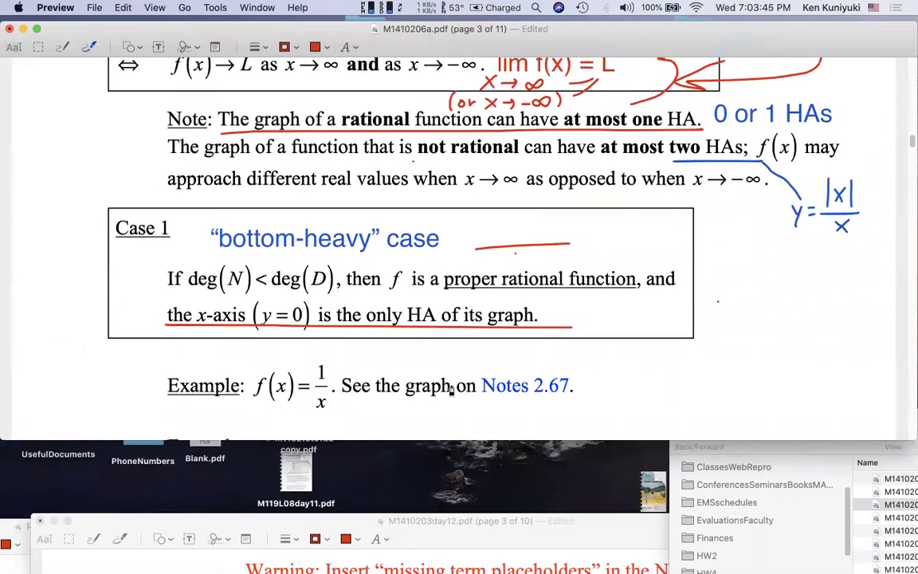
mouse_move(343, 408)
mouse_down()
mouse_move(471, 409)
mouse_move(453, 415)
mouse_move(451, 406)
mouse_up()
mouse_move(535, 406)
mouse_down()
mouse_move(525, 411)
mouse_move(589, 415)
mouse_move(598, 405)
mouse_move(642, 418)
mouse_move(647, 410)
mouse_move(647, 420)
mouse_move(674, 408)
mouse_up()
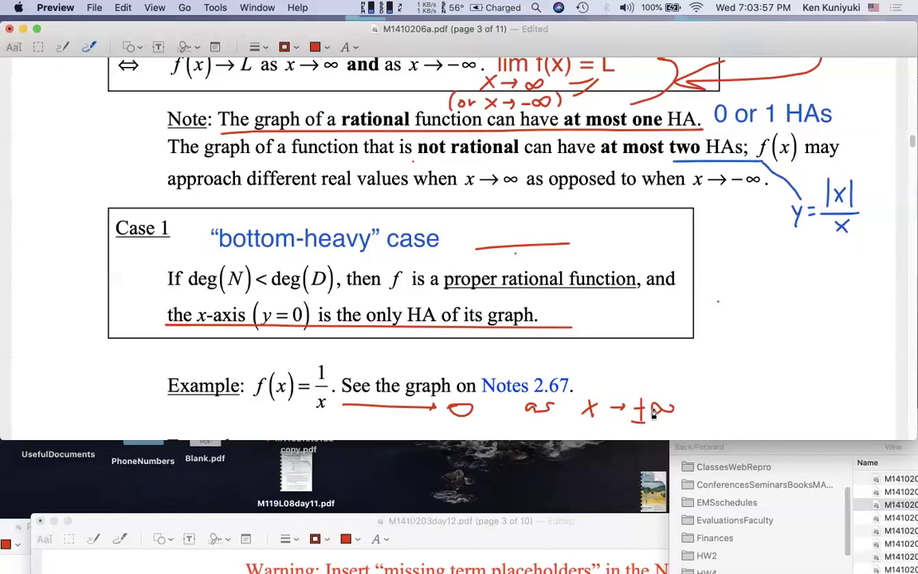
click(427, 357)
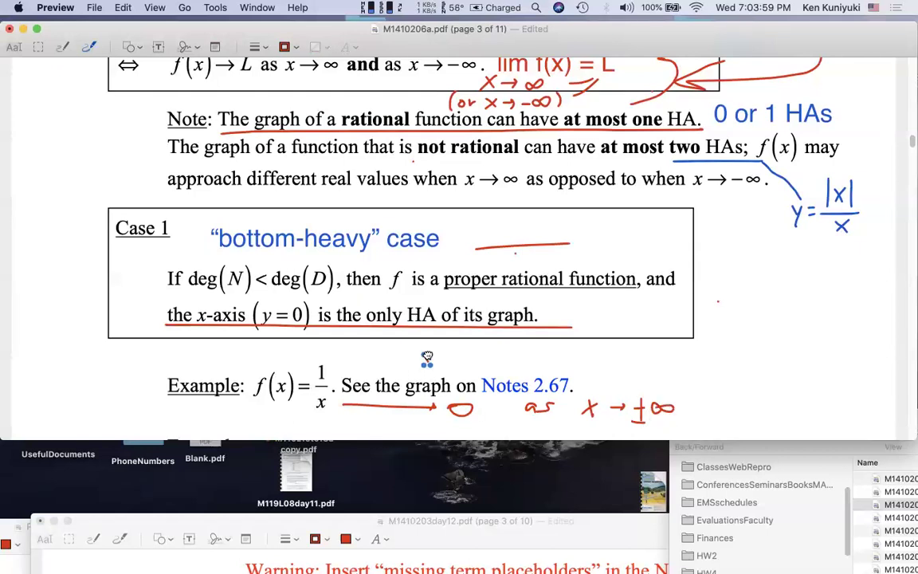